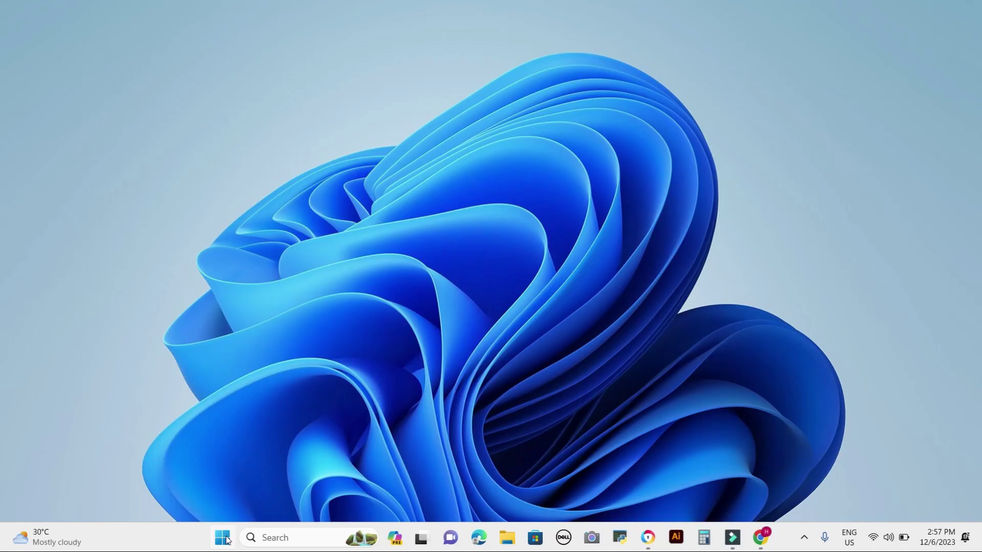
Launch Settings from Start, search 'multi' and open the Multitasking settings page
{"action": "left_click", "coordinate": [225, 539]}
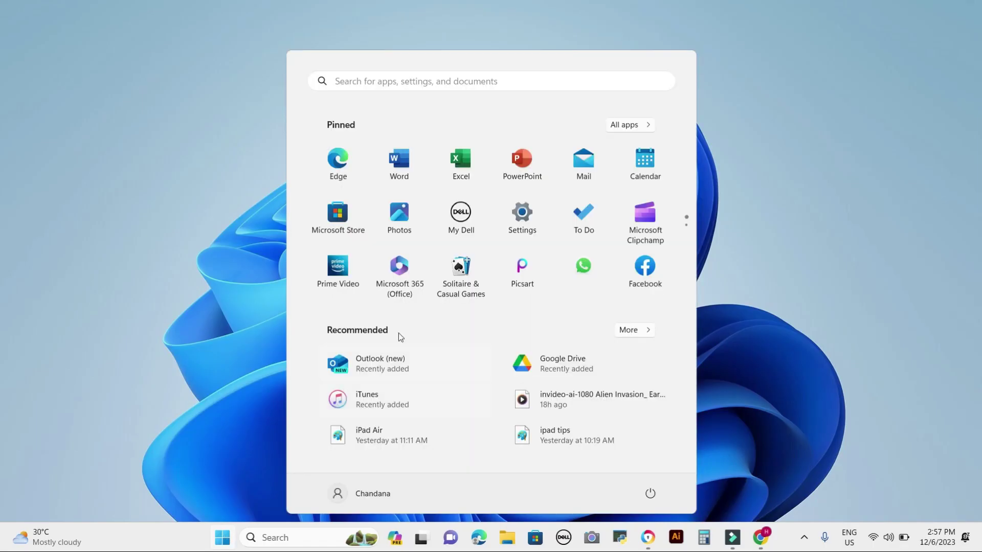
{"action": "left_click", "coordinate": [527, 219]}
{"action": "left_click", "coordinate": [72, 100]}
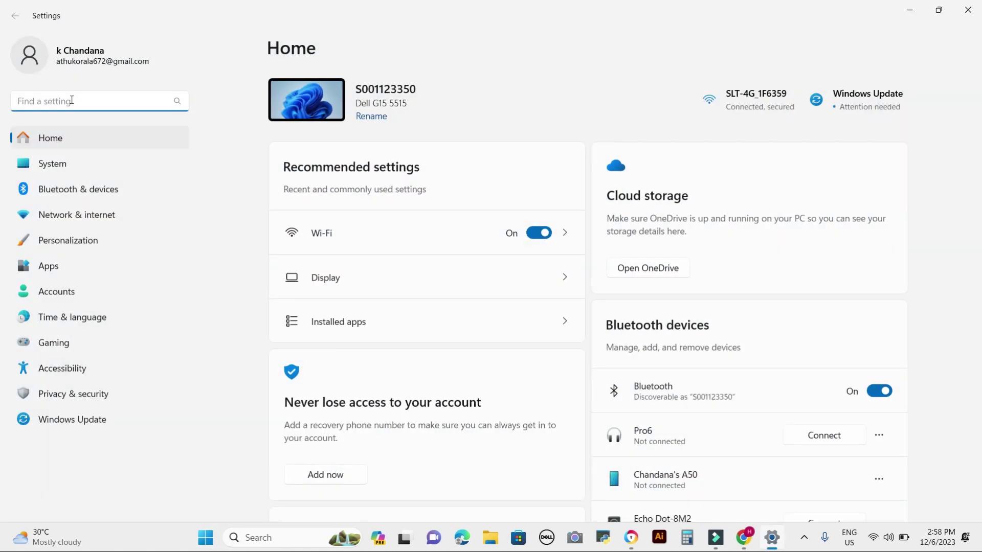
{"action": "type", "text": "multit"}
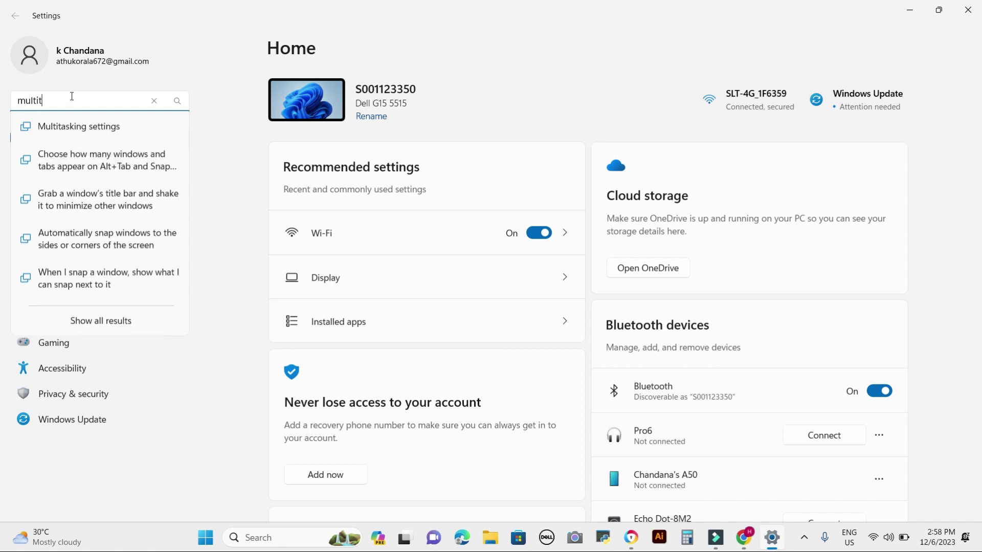
{"action": "left_click", "coordinate": [69, 133]}
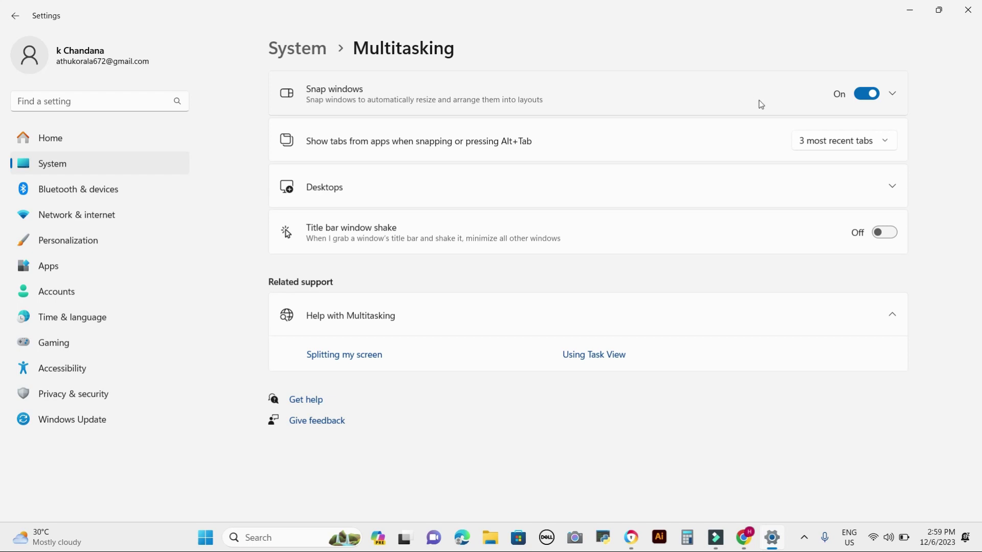
Expand and review the Snap windows options, then restore the Home Pro Logs window from full screen
{"action": "left_click", "coordinate": [894, 93]}
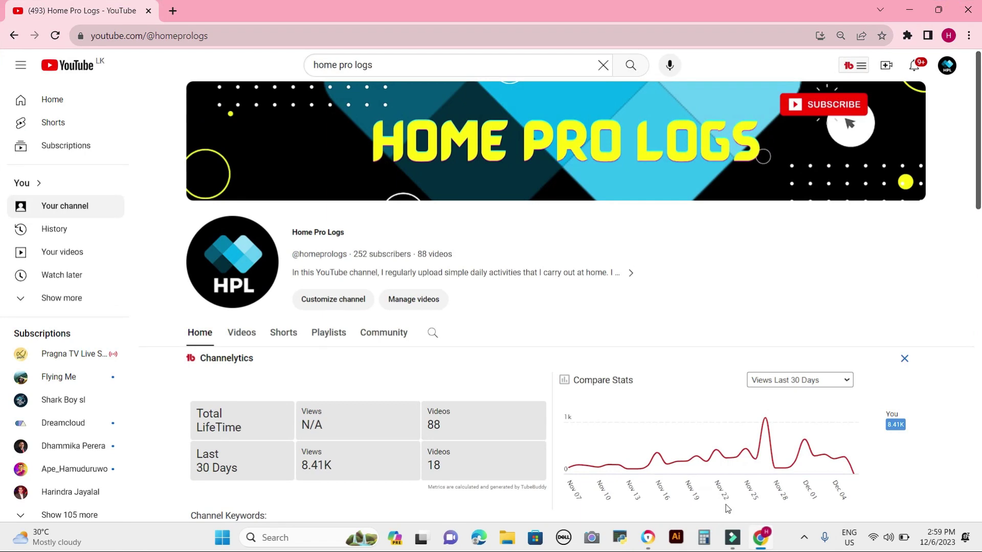
{"action": "scroll", "coordinate": [455, 189], "scroll_direction": "down", "scroll_amount": 10}
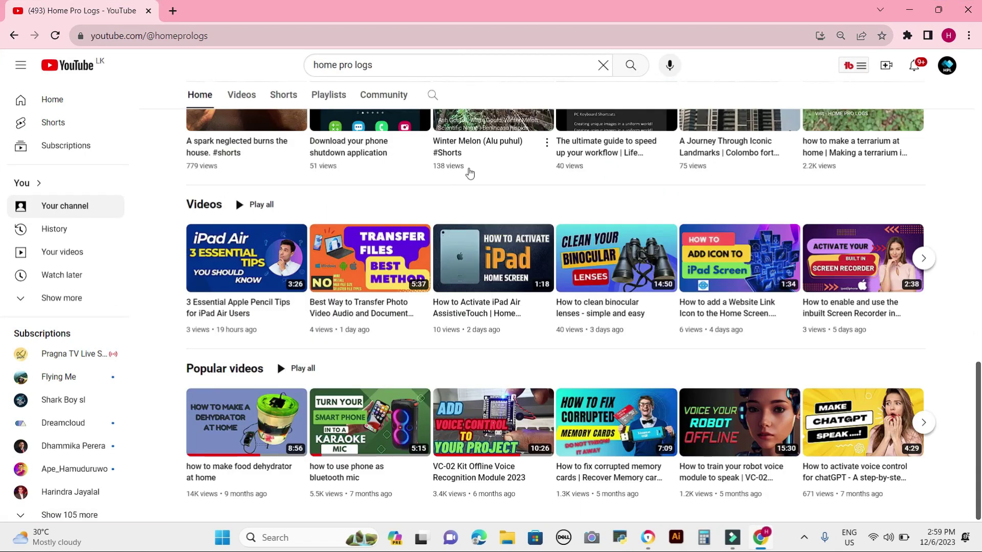
{"action": "scroll", "coordinate": [1, 426], "scroll_direction": "up", "scroll_amount": 8}
{"action": "scroll", "coordinate": [1, 426], "scroll_direction": "down", "scroll_amount": 8}
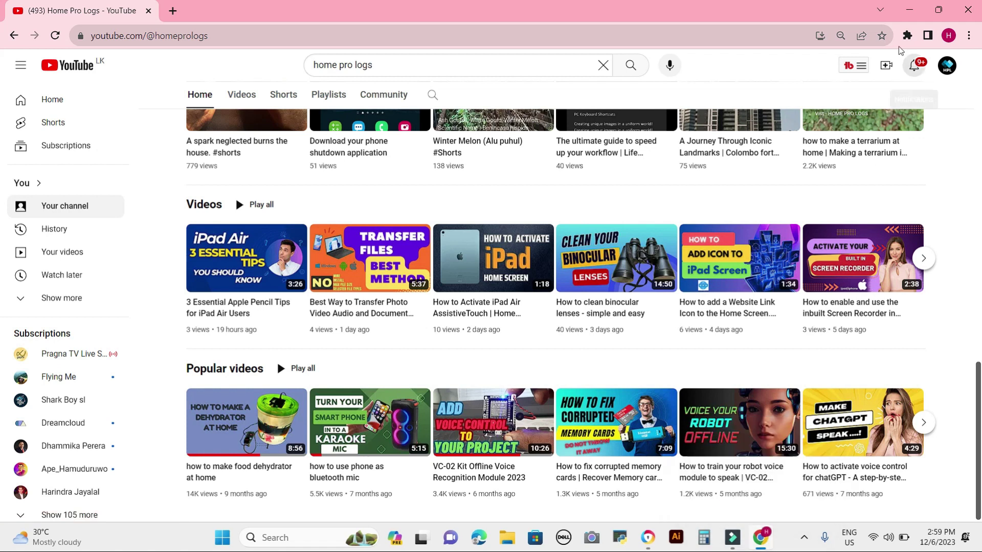
{"action": "left_click", "coordinate": [938, 9]}
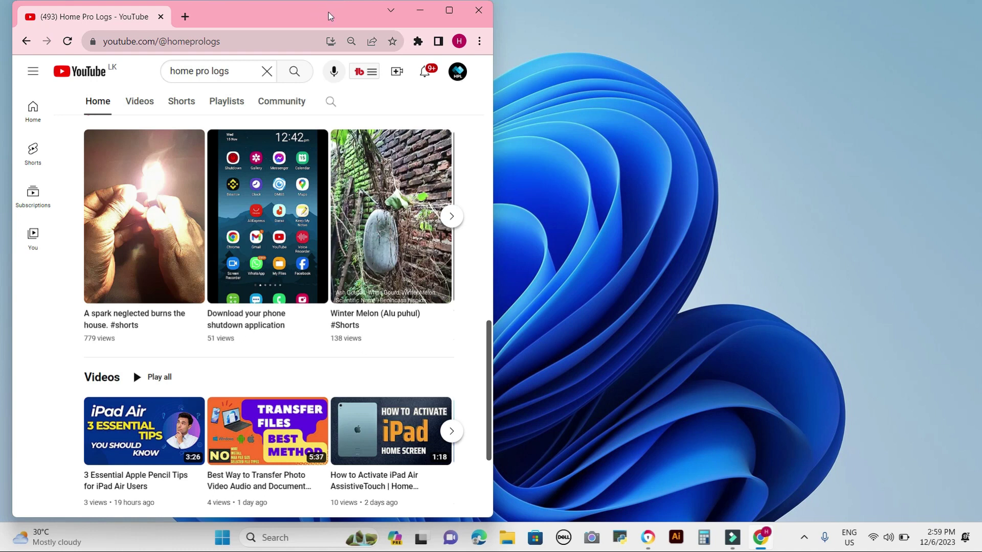
{"action": "mouse_move", "coordinate": [761, 541]}
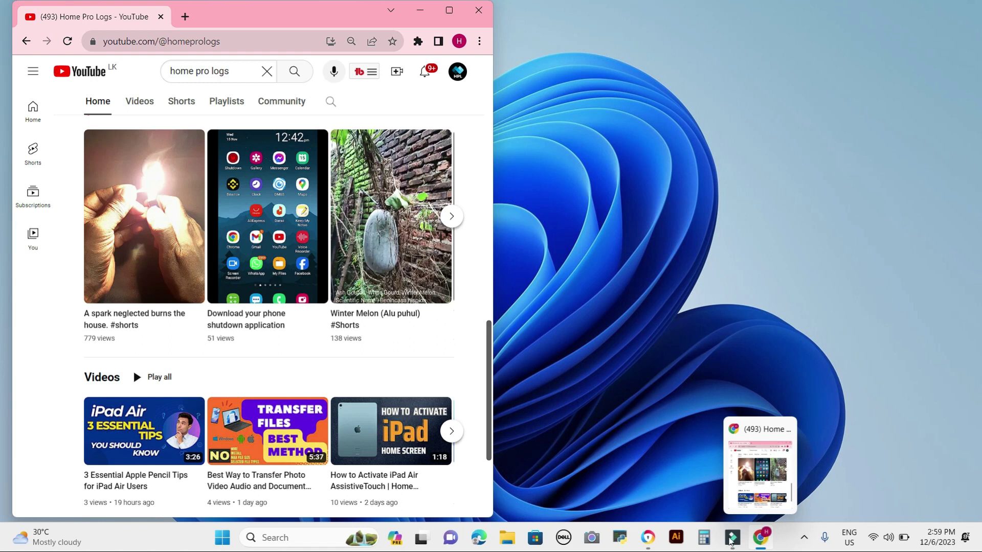
Bring up the FutoDea window, restore it from full screen and drag it toward the Snap Layouts bar
{"action": "left_click", "coordinate": [648, 539]}
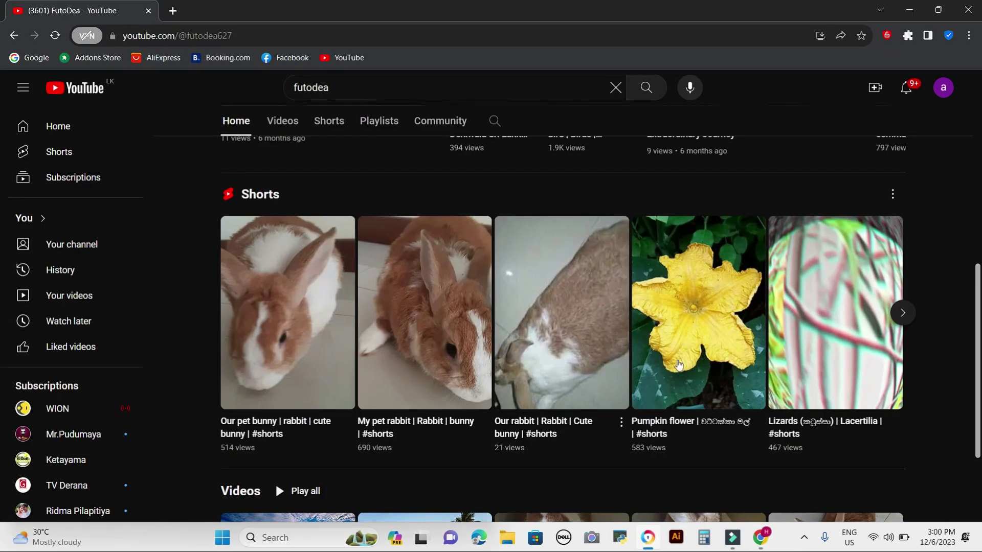
{"action": "left_click", "coordinate": [937, 10]}
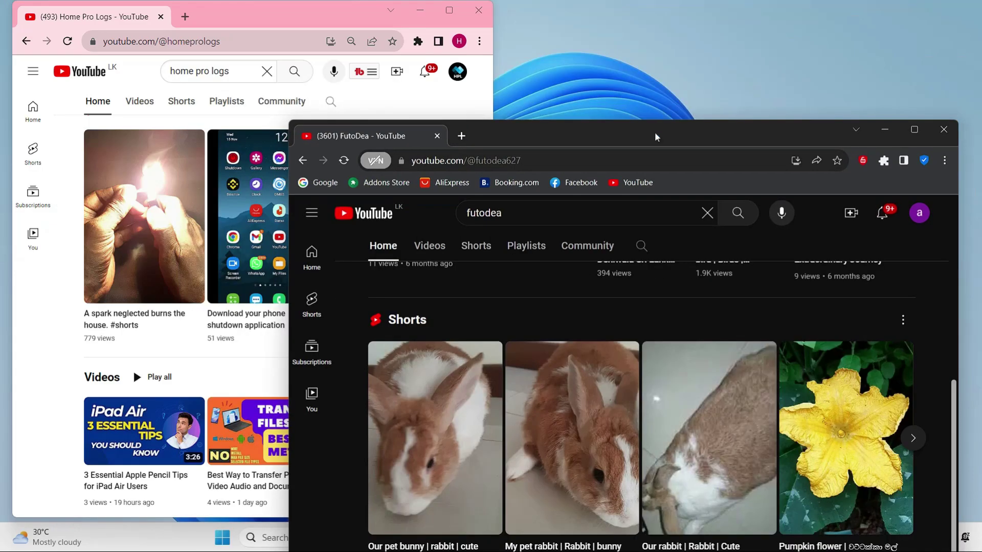
{"action": "left_click_drag", "start_coordinate": [609, 136], "coordinate": [815, 19]}
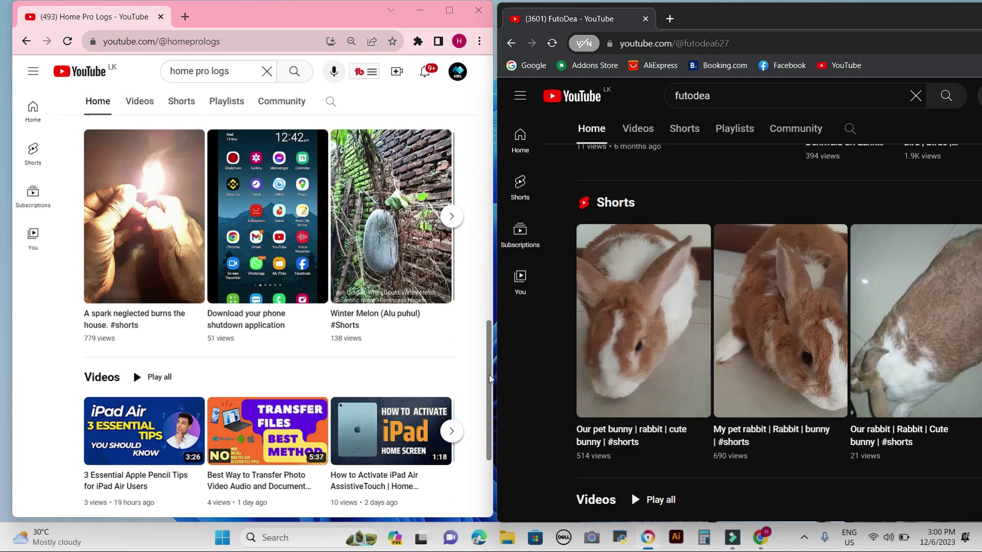
{"action": "left_click_drag", "start_coordinate": [484, 399], "coordinate": [506, 31]}
{"action": "left_click_drag", "start_coordinate": [715, 23], "coordinate": [594, 30]}
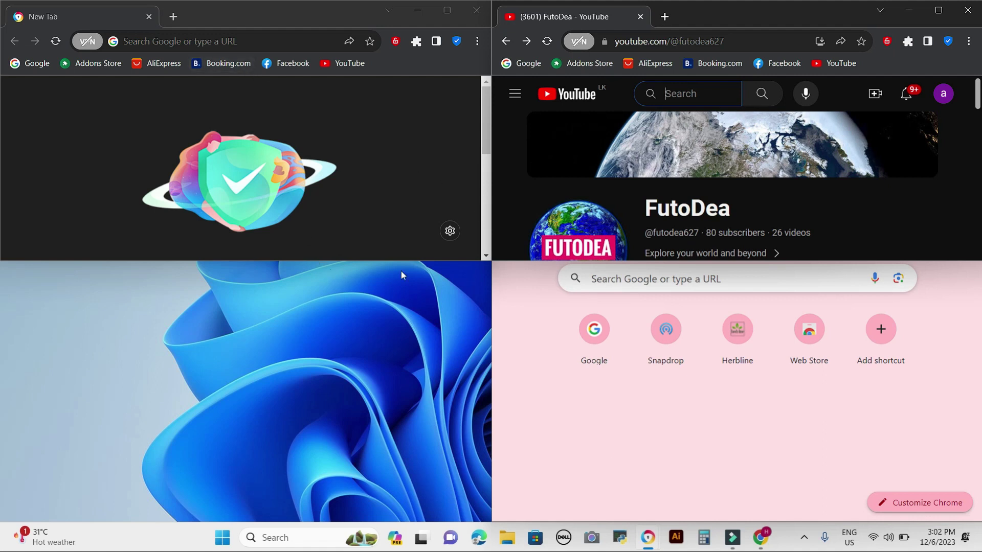
Snap Home Pro Logs into the bottom-left quarter and FutoDea into the top-right quarter
{"action": "left_click_drag", "start_coordinate": [509, 310], "coordinate": [573, 57]}
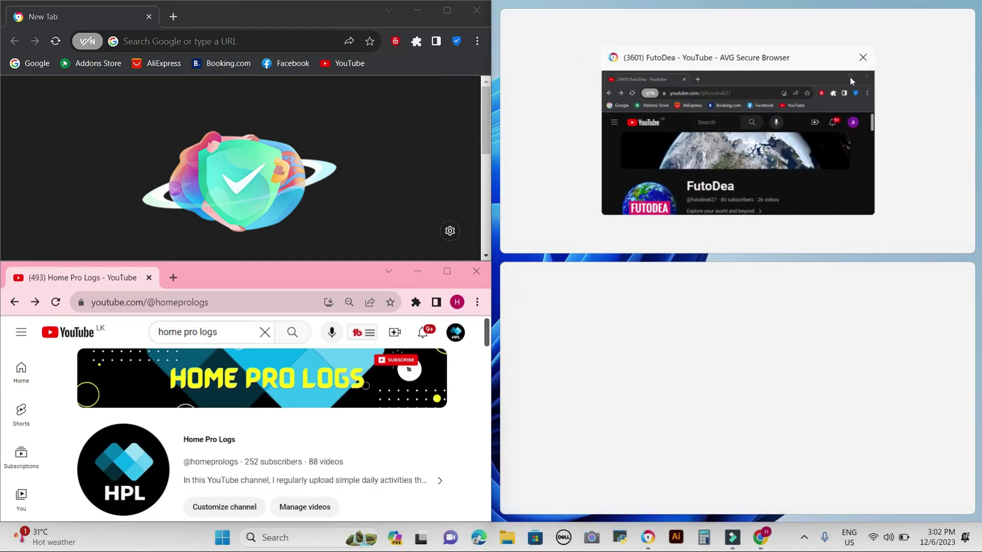
{"action": "left_click", "coordinate": [808, 61]}
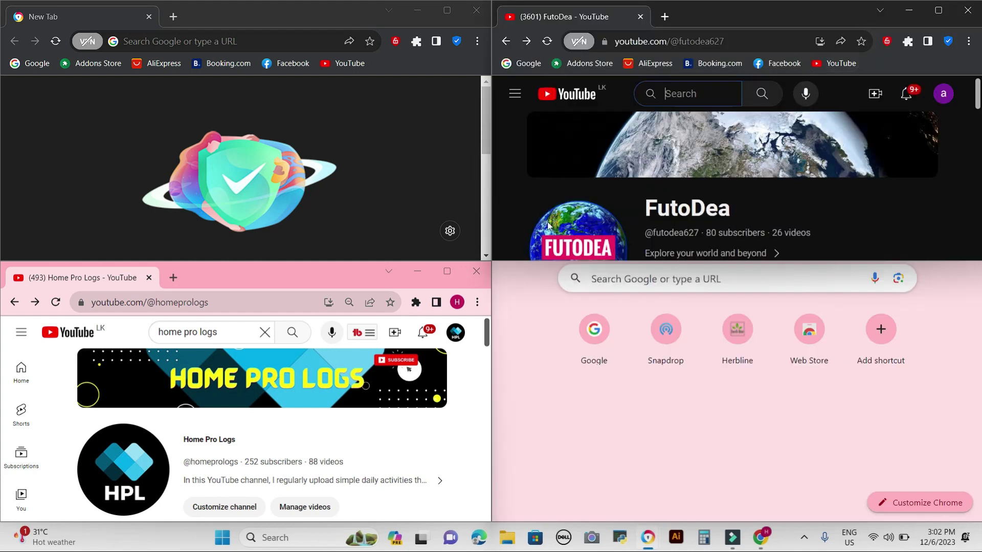
{"action": "scroll", "coordinate": [557, 205], "scroll_direction": "down", "scroll_amount": 5}
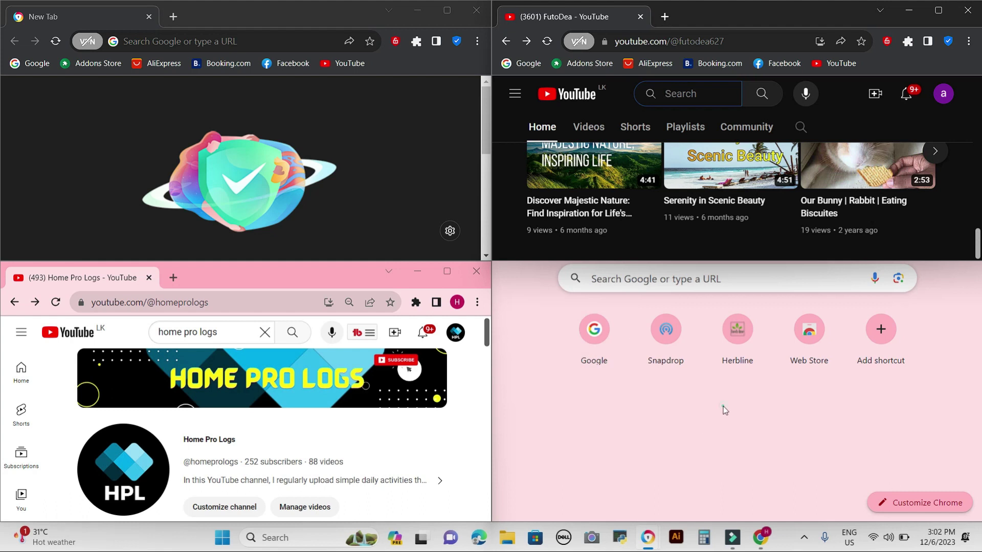
{"action": "key", "text": "super+Up"}
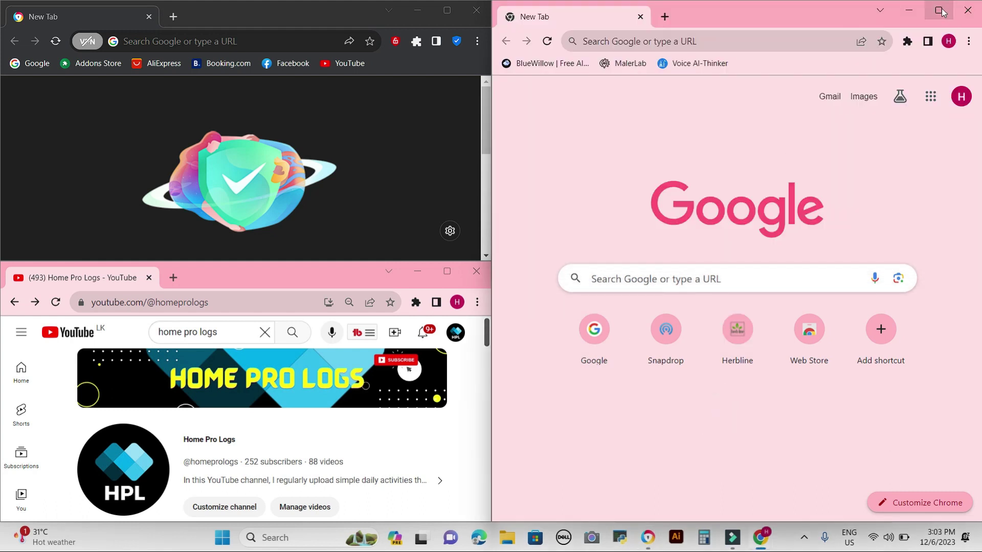
{"action": "mouse_move", "coordinate": [929, 12]}
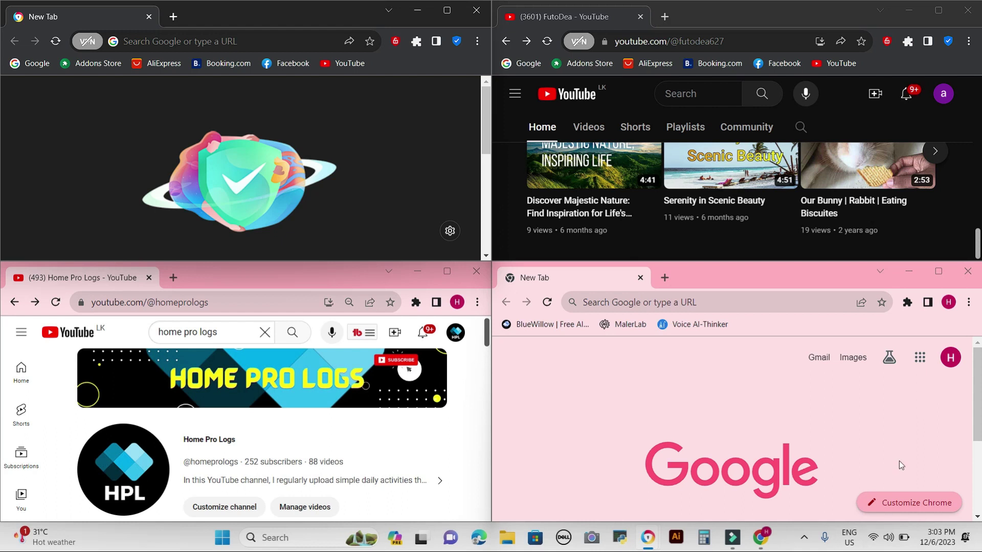
{"action": "scroll", "coordinate": [892, 449], "scroll_direction": "down", "scroll_amount": 2}
{"action": "scroll", "coordinate": [893, 449], "scroll_direction": "down", "scroll_amount": 1}
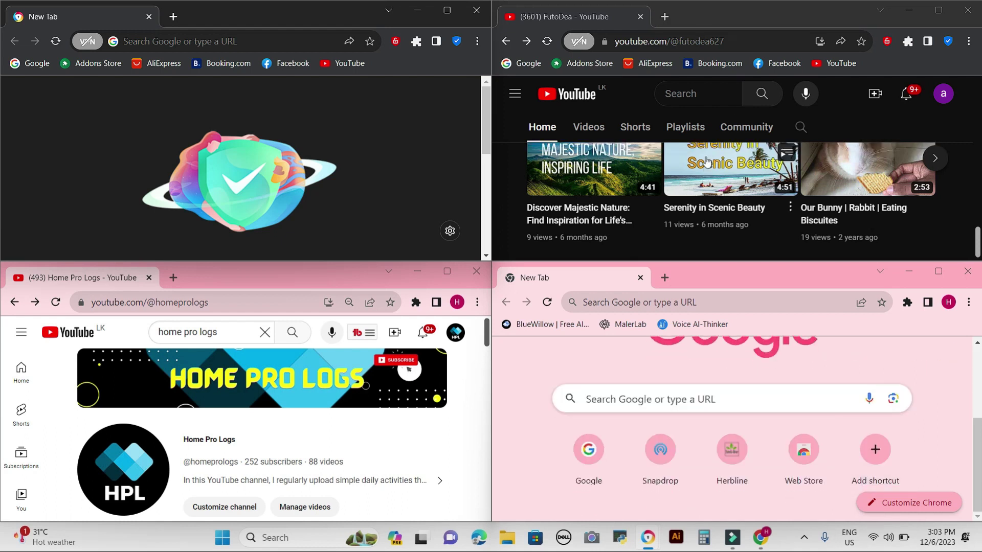
{"action": "scroll", "coordinate": [707, 160], "scroll_direction": "up", "scroll_amount": 5}
{"action": "scroll", "coordinate": [707, 159], "scroll_direction": "down", "scroll_amount": 5}
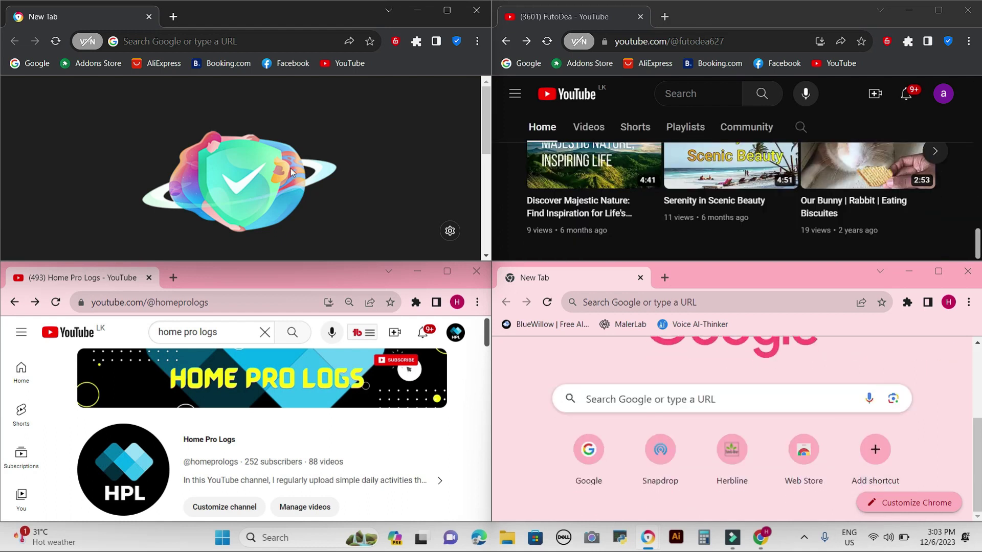
{"action": "scroll", "coordinate": [290, 172], "scroll_direction": "down", "scroll_amount": 3}
{"action": "scroll", "coordinate": [271, 448], "scroll_direction": "down", "scroll_amount": 5}
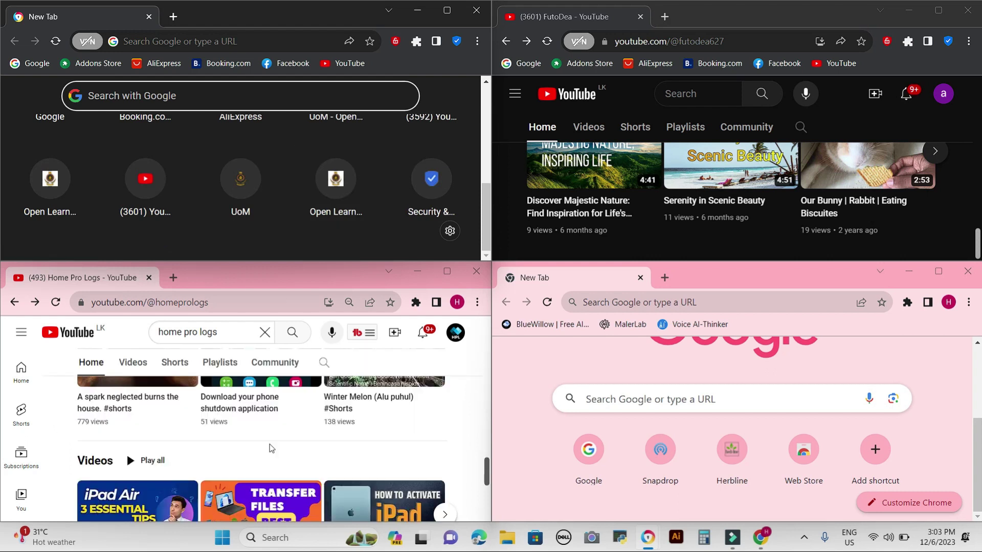
{"action": "scroll", "coordinate": [271, 447], "scroll_direction": "down", "scroll_amount": 2}
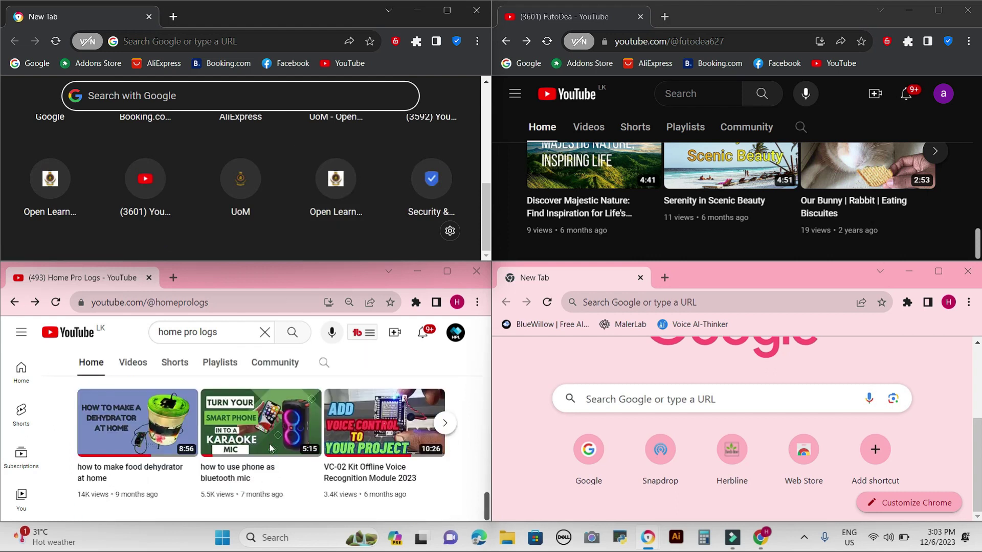
{"action": "scroll", "coordinate": [270, 448], "scroll_direction": "up", "scroll_amount": 10}
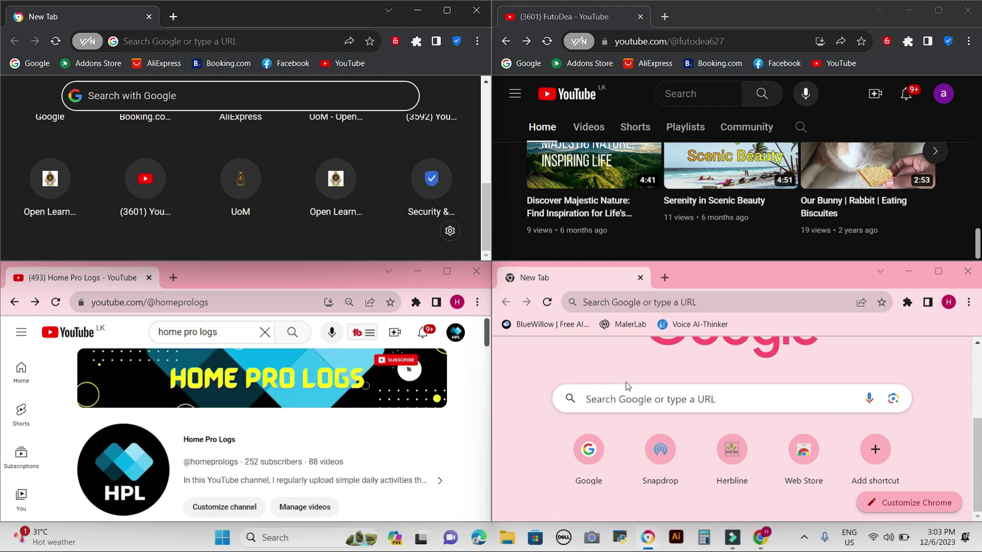
{"action": "scroll", "coordinate": [618, 383], "scroll_direction": "up", "scroll_amount": 3}
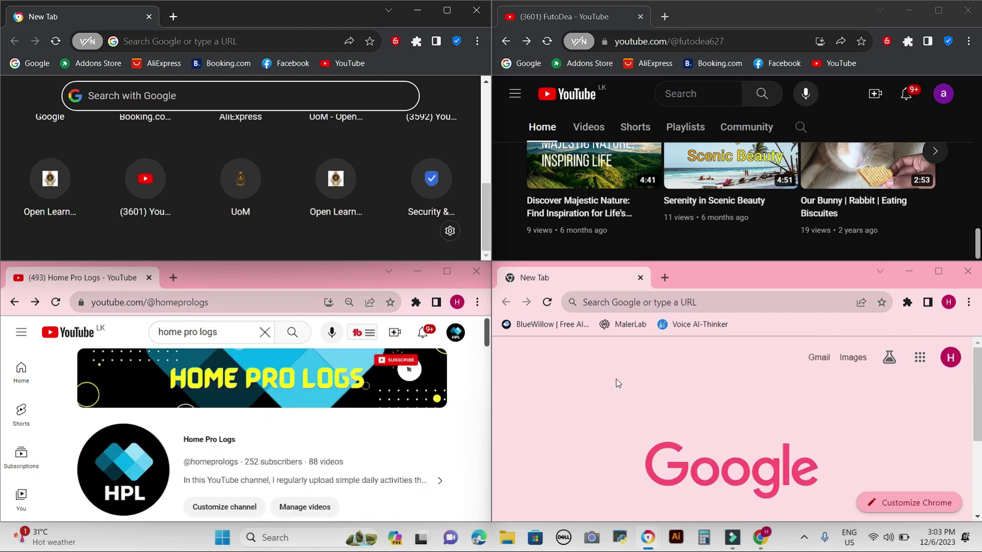
{"action": "scroll", "coordinate": [618, 383], "scroll_direction": "down", "scroll_amount": 3}
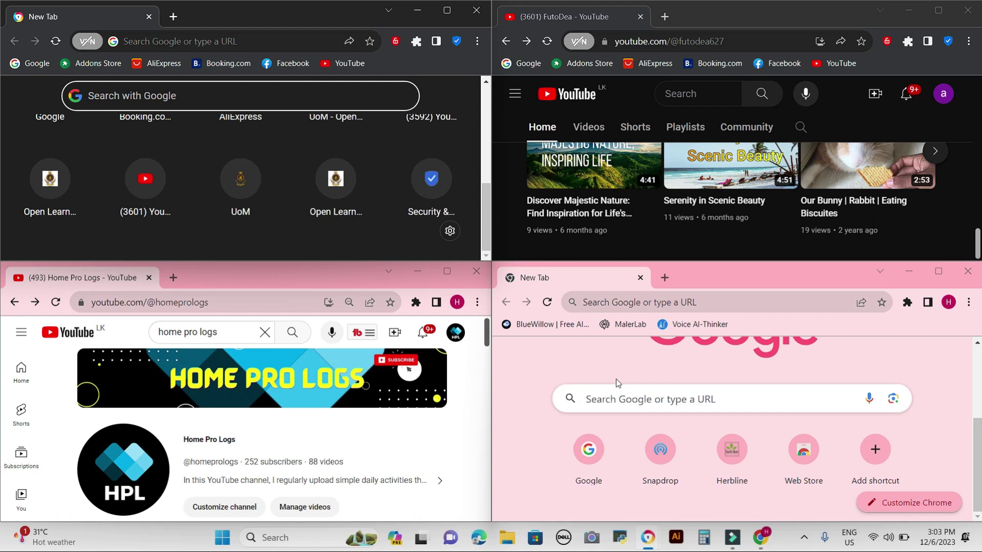
{"action": "scroll", "coordinate": [616, 380], "scroll_direction": "up", "scroll_amount": 3}
{"action": "scroll", "coordinate": [616, 379], "scroll_direction": "down", "scroll_amount": 3}
Search for 'ebay' in the bottom-right window's new tab and open the eBay home page
{"action": "left_click", "coordinate": [612, 400]}
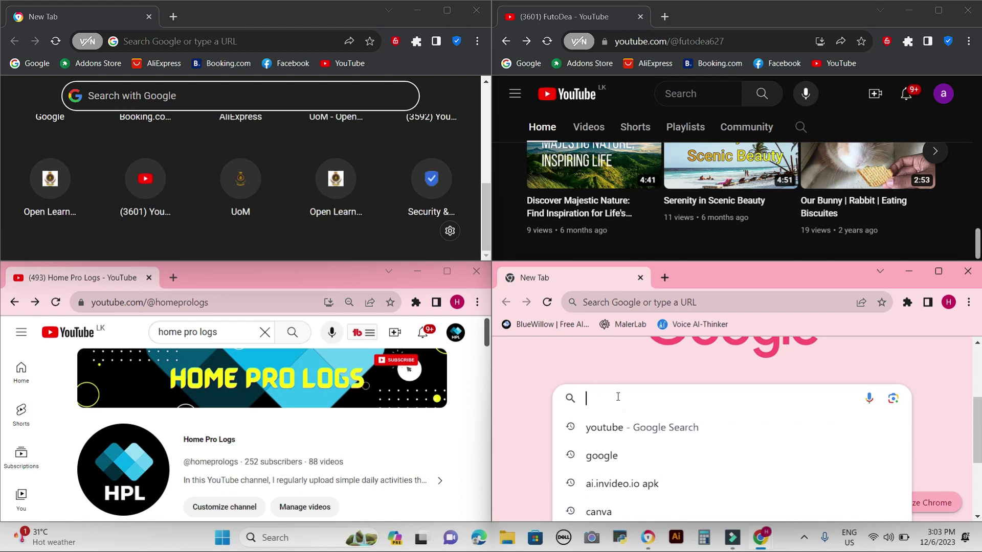
{"action": "type", "text": "ebay"}
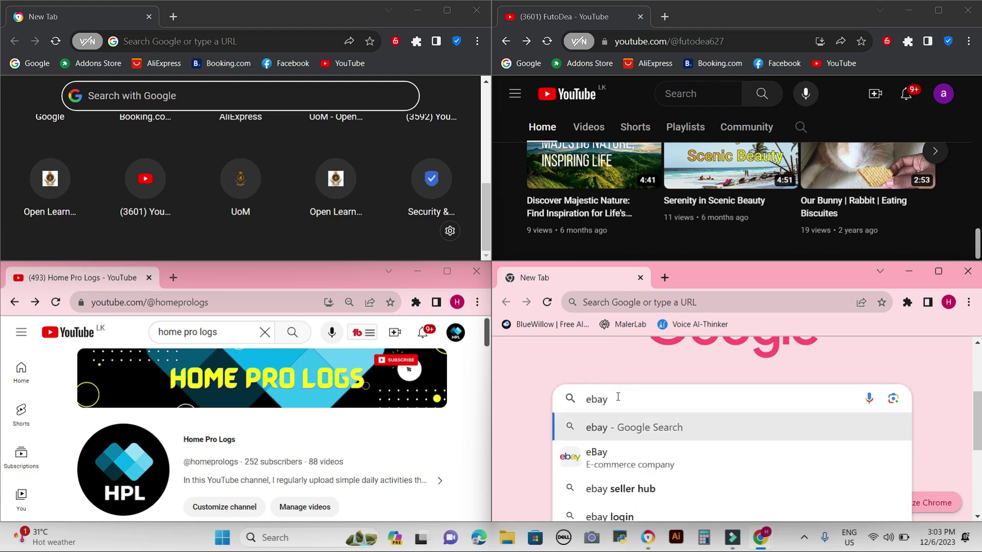
{"action": "left_click", "coordinate": [598, 463]}
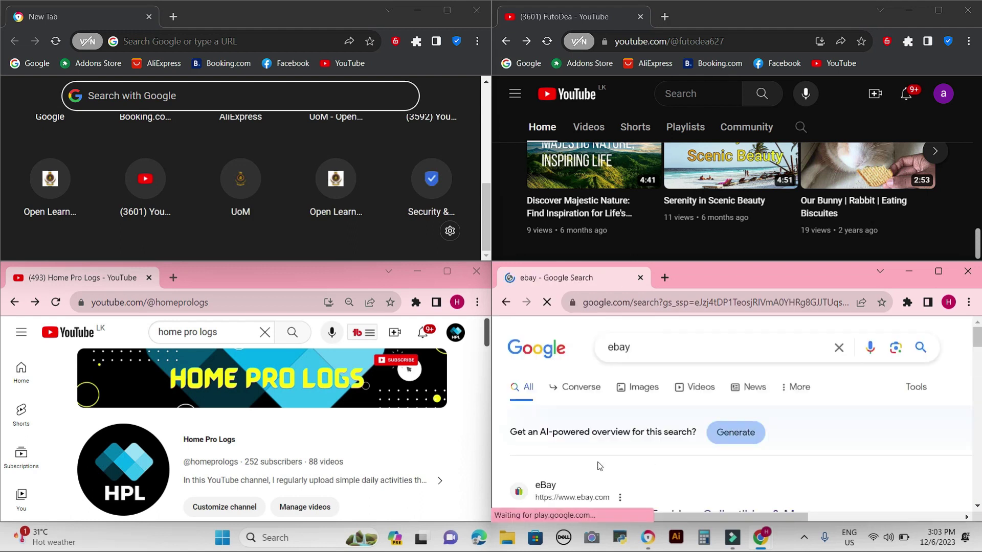
{"action": "left_click_drag", "start_coordinate": [976, 337], "coordinate": [977, 352]}
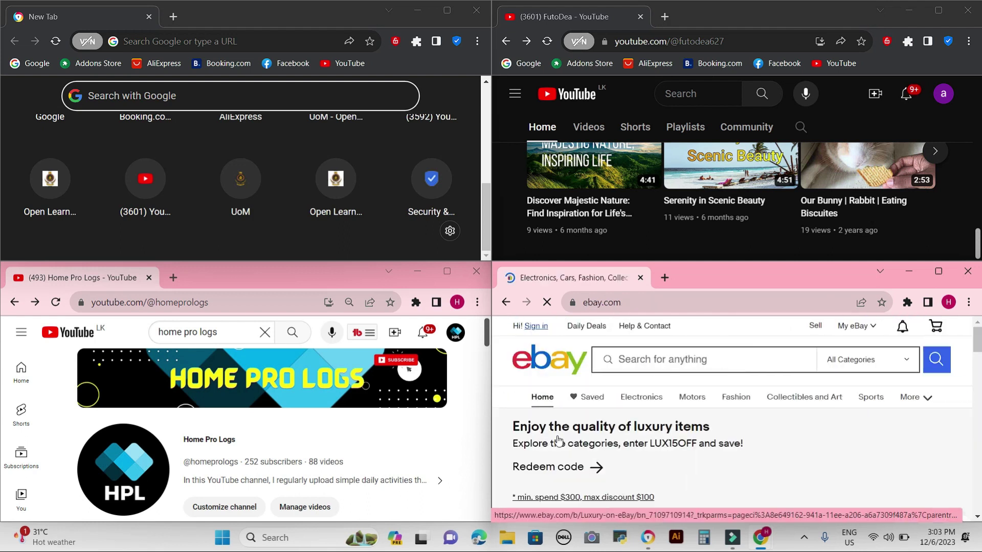
{"action": "left_click_drag", "start_coordinate": [977, 341], "coordinate": [977, 468]}
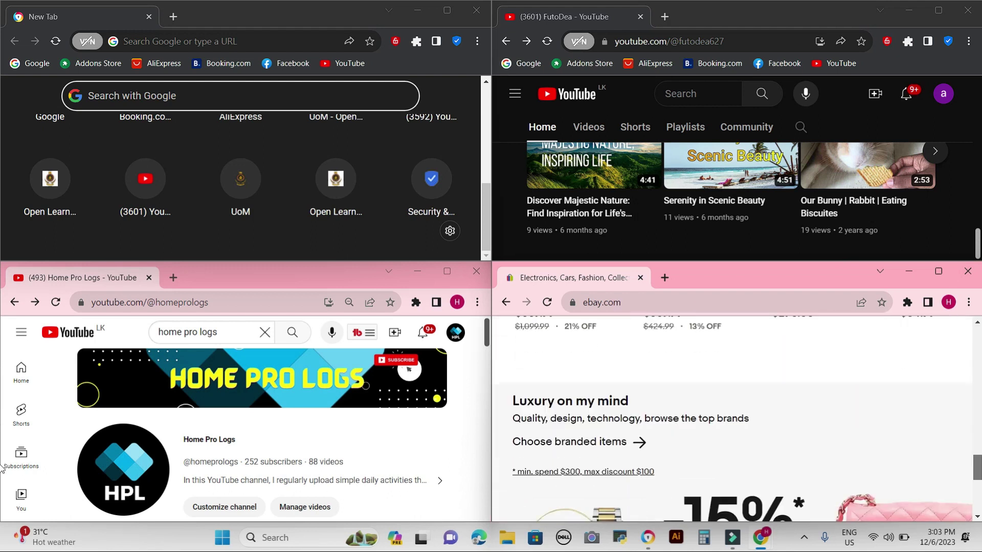
{"action": "key", "text": "Home"}
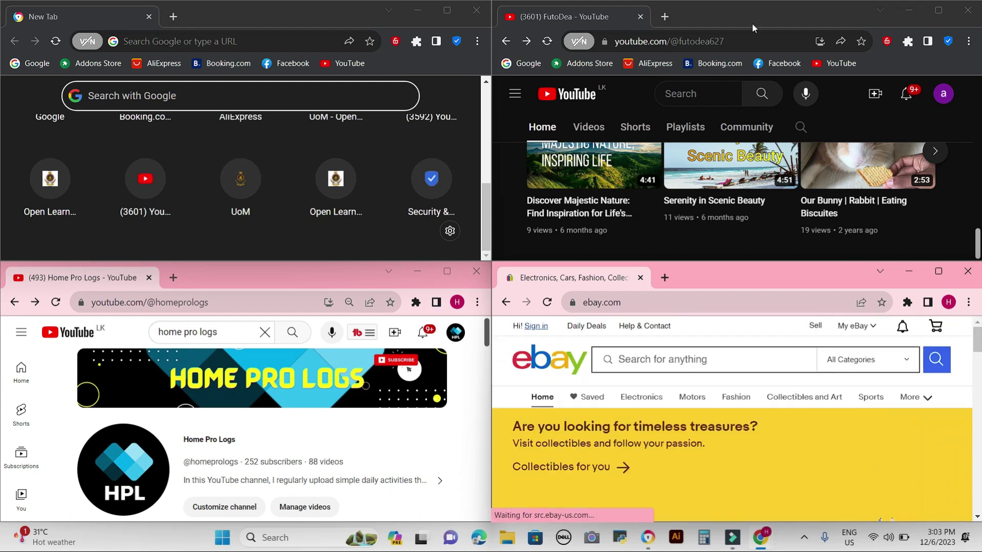
{"action": "left_click_drag", "start_coordinate": [977, 239], "coordinate": [975, 91]}
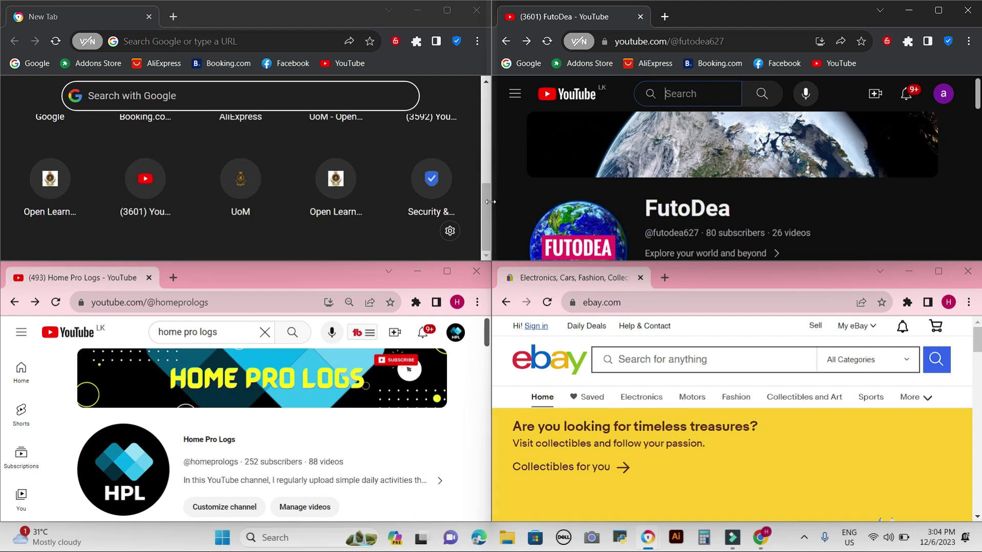
{"action": "left_click_drag", "start_coordinate": [485, 204], "coordinate": [498, 177]}
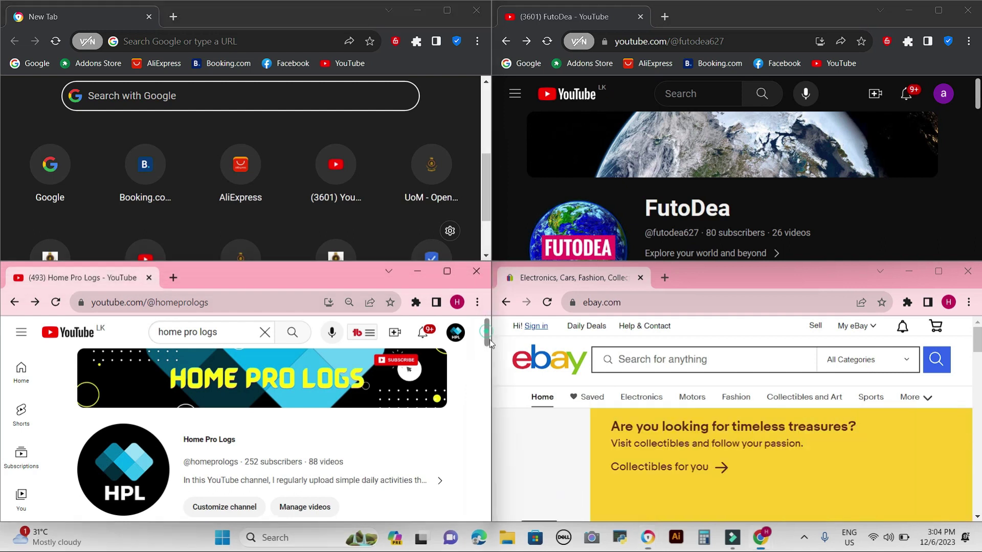
{"action": "left_click_drag", "start_coordinate": [486, 331], "coordinate": [492, 309]}
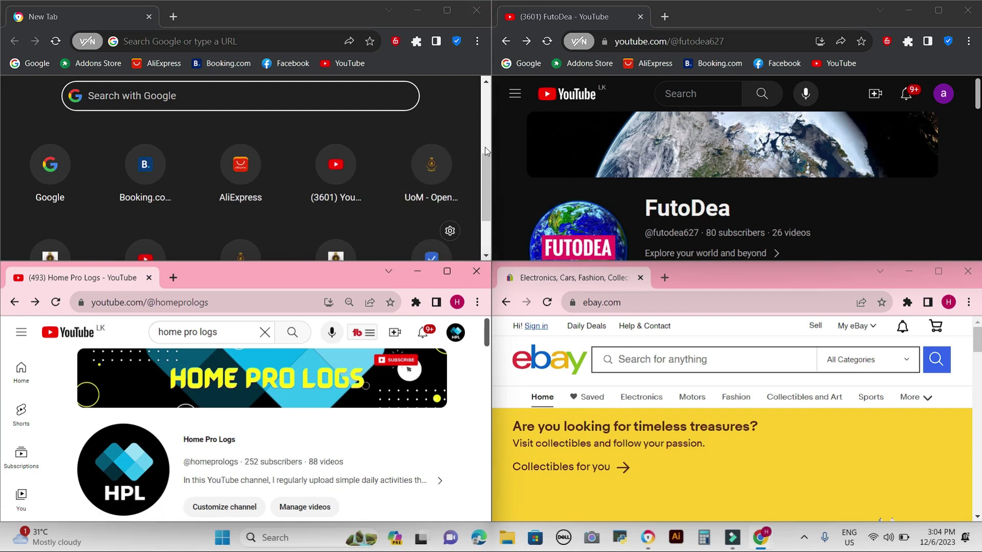
{"action": "mouse_move", "coordinate": [486, 167]}
{"action": "left_mouse_down"}
{"action": "mouse_move", "coordinate": [479, 105]}
{"action": "mouse_move", "coordinate": [492, 210]}
{"action": "mouse_move", "coordinate": [491, 172]}
{"action": "left_mouse_up"}
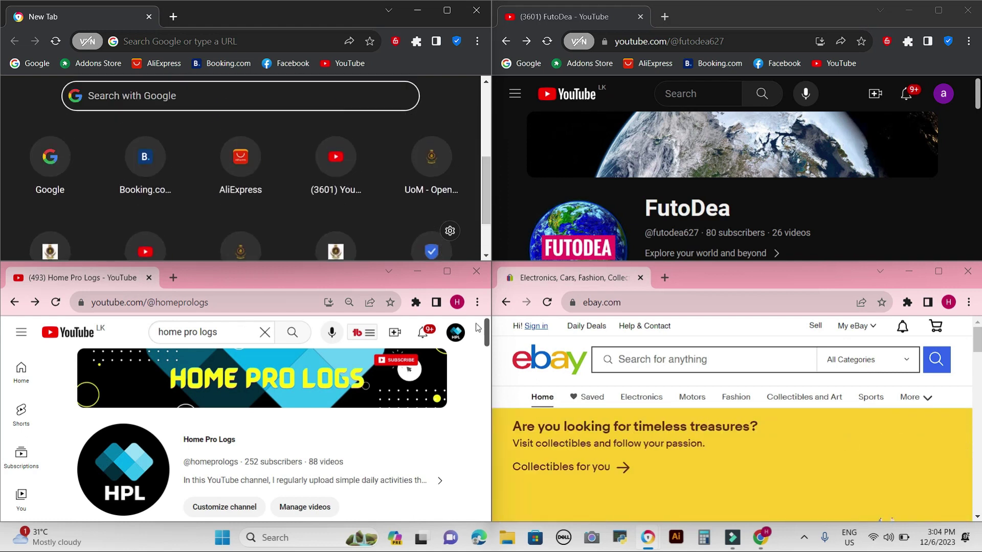